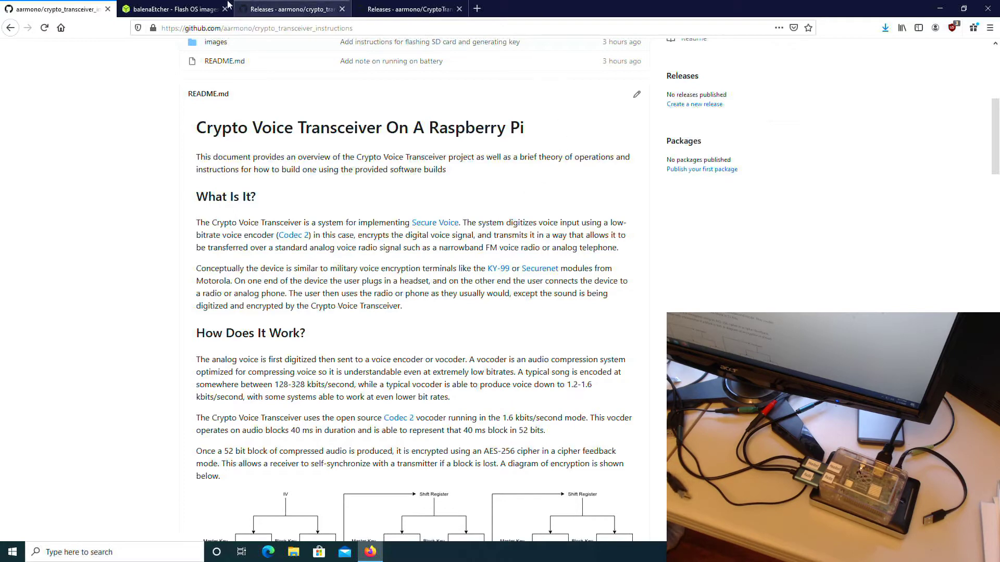
Step: Browse the balenaEtcher, crypto_transceiver_buildroot and CryptoTransceiverUtil GitHub release pages
{"action": "left_click", "coordinate": [171, 10]}
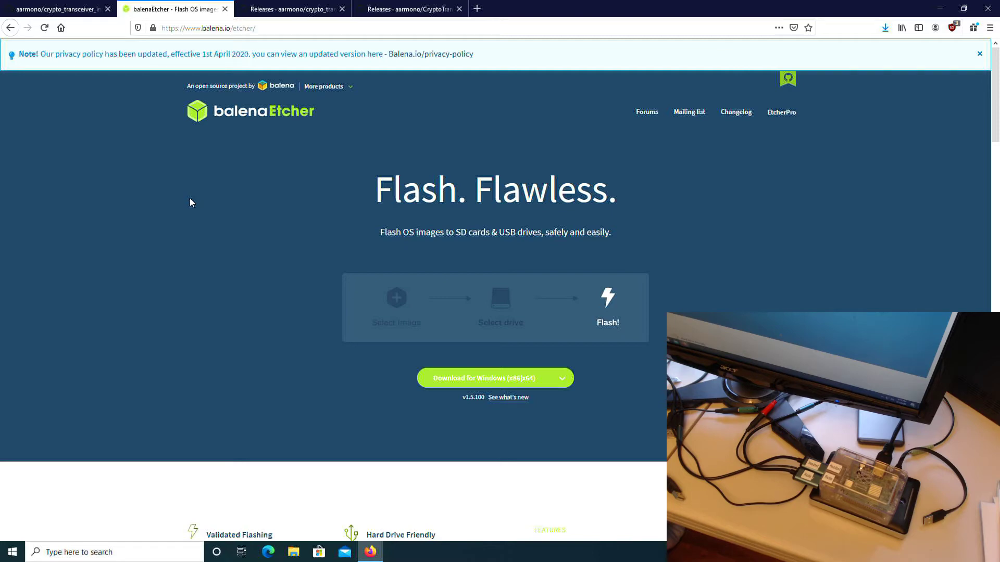
{"action": "left_click", "coordinate": [264, 15]}
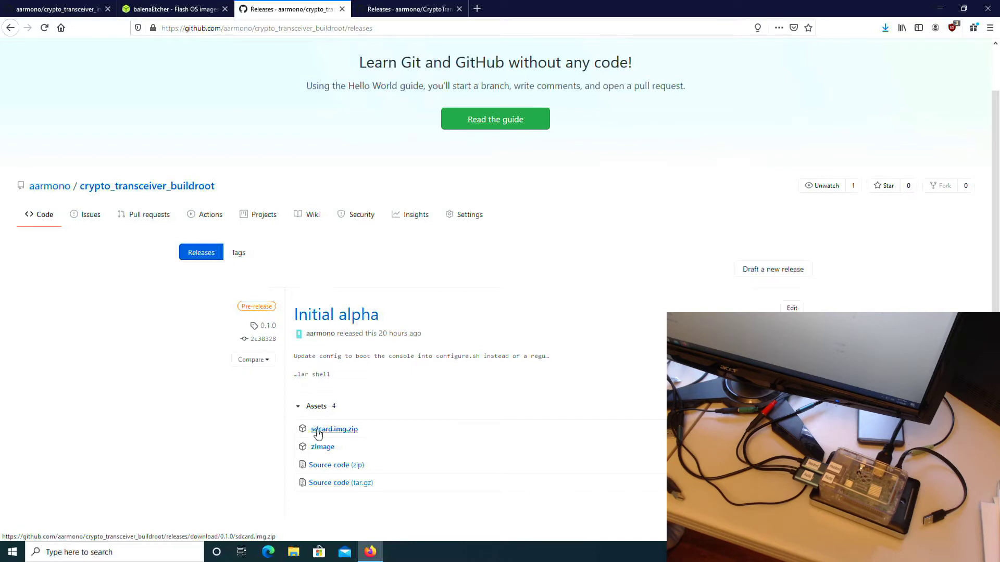
{"action": "left_click", "coordinate": [399, 14]}
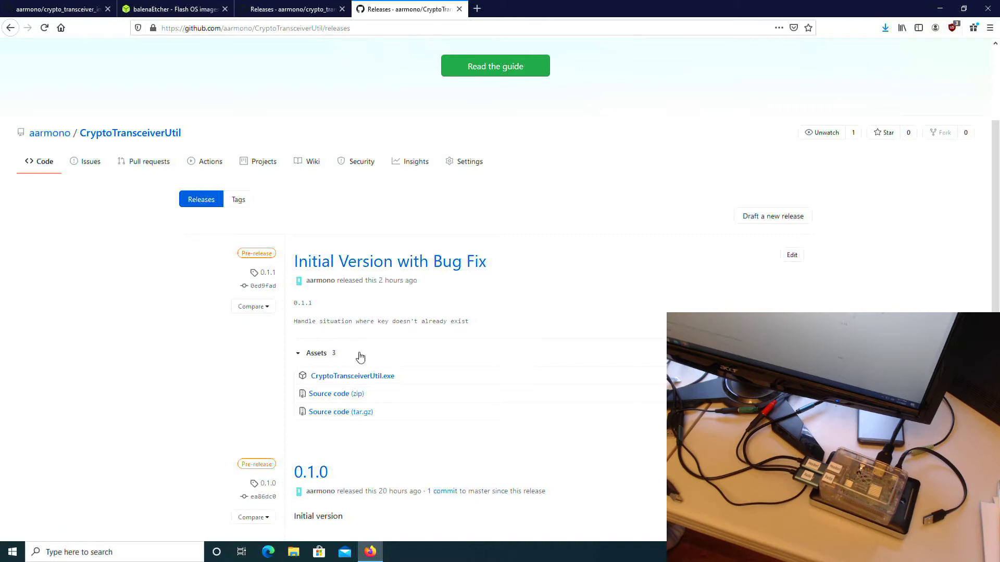
Step: Extract the sdcard.img zip in Downloads, overwriting the old sdcard.img, then close the extracted folder
{"action": "left_click", "coordinate": [293, 554]}
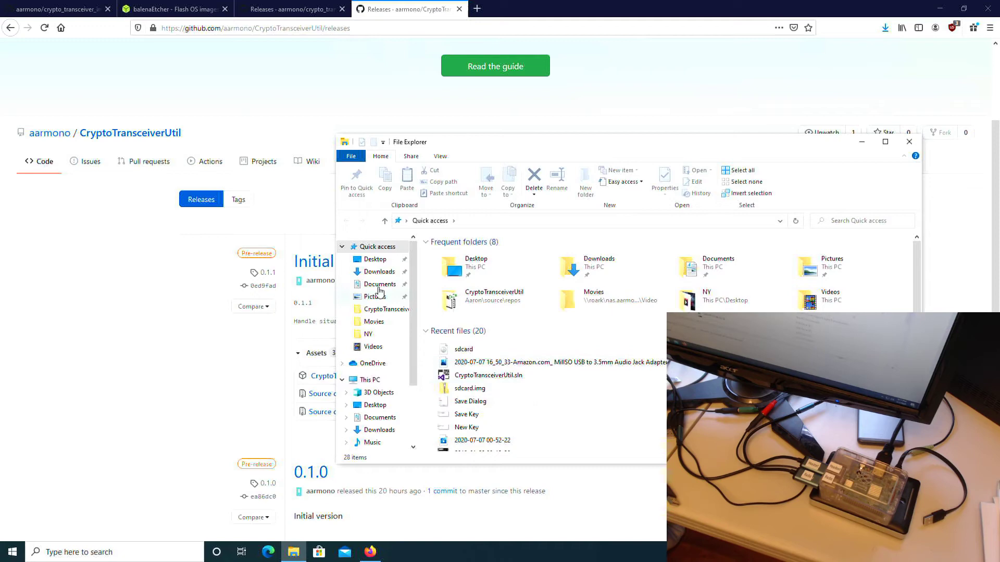
{"action": "left_click", "coordinate": [379, 273]}
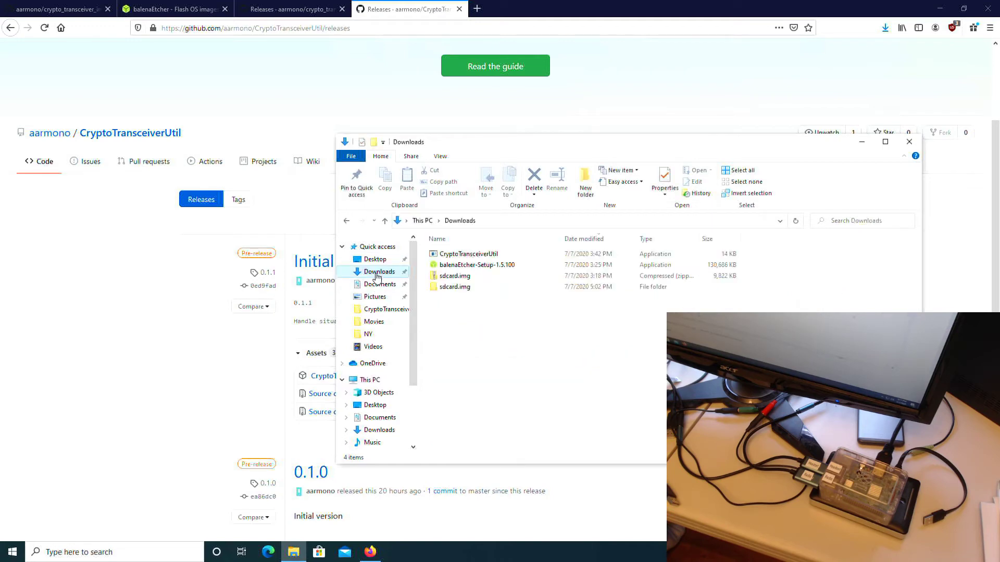
{"action": "right_click", "coordinate": [456, 276]}
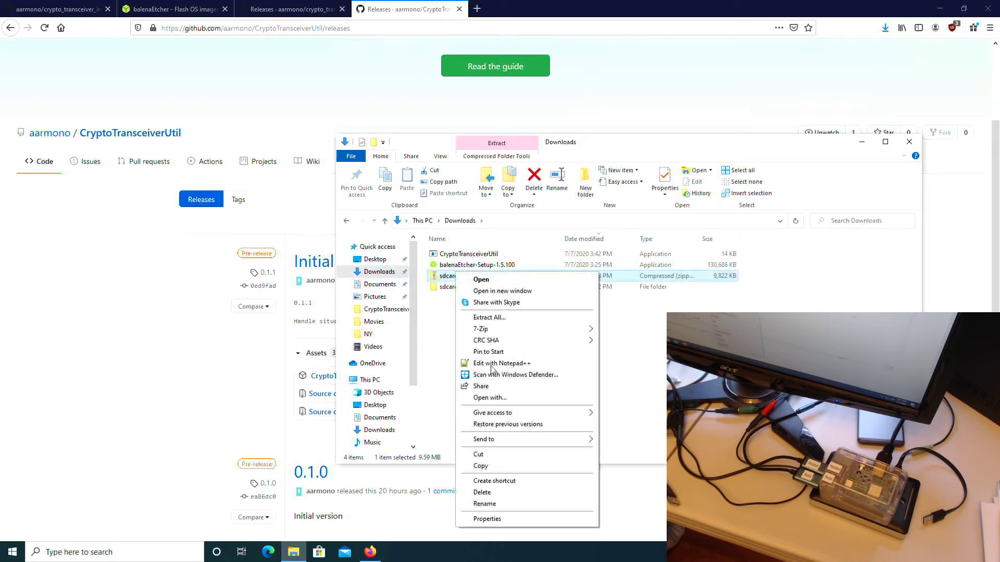
{"action": "left_click", "coordinate": [490, 317]}
{"action": "left_click", "coordinate": [589, 376]}
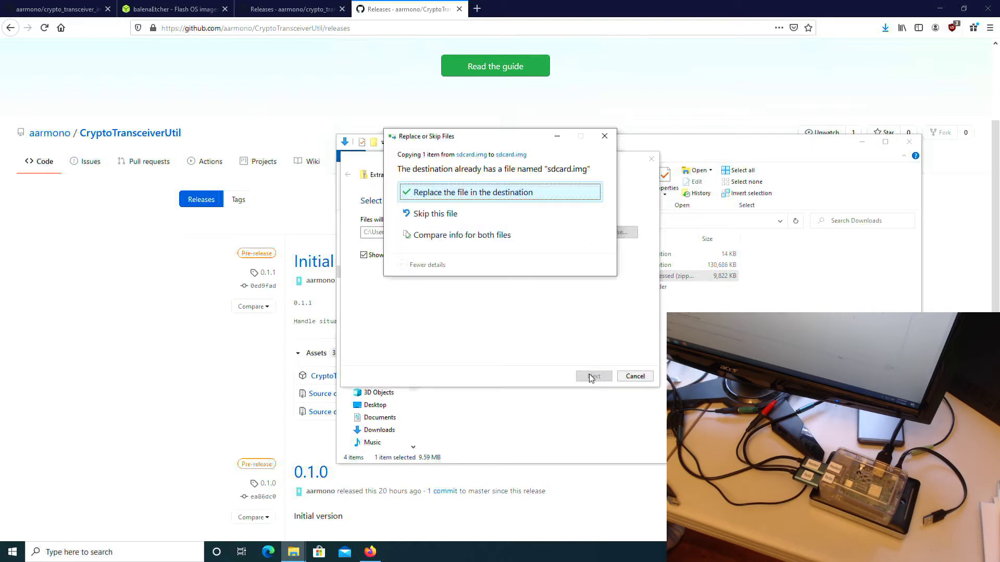
{"action": "left_click", "coordinate": [463, 201]}
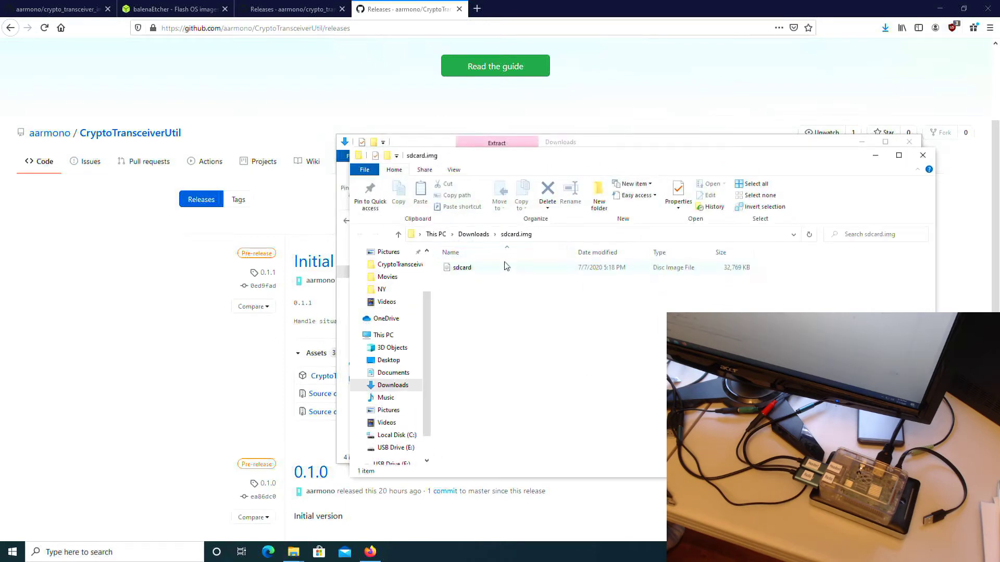
{"action": "left_click", "coordinate": [918, 152]}
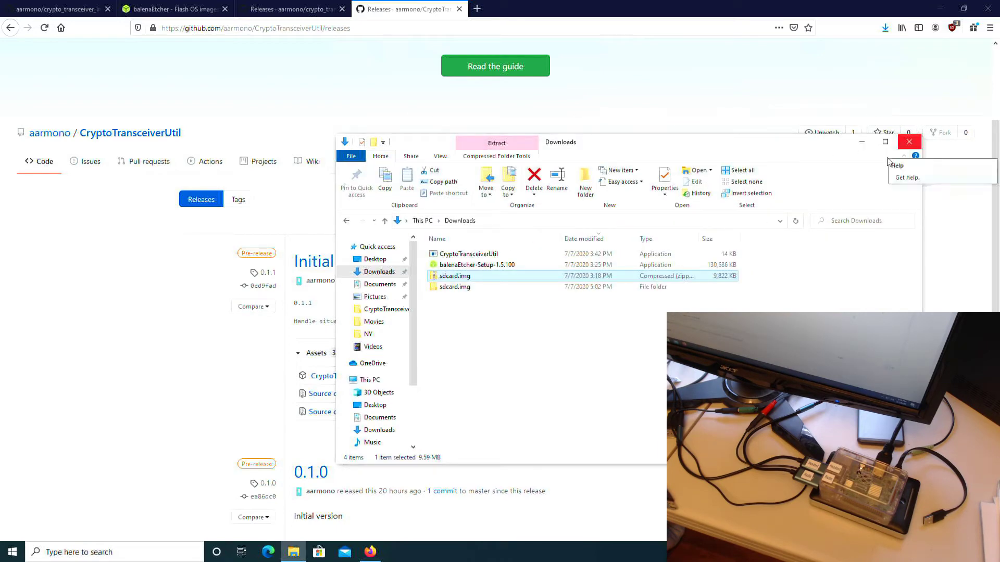
Step: Launch balenaEtcher and choose sdcard.img as the image to flash
{"action": "left_click", "coordinate": [13, 551]}
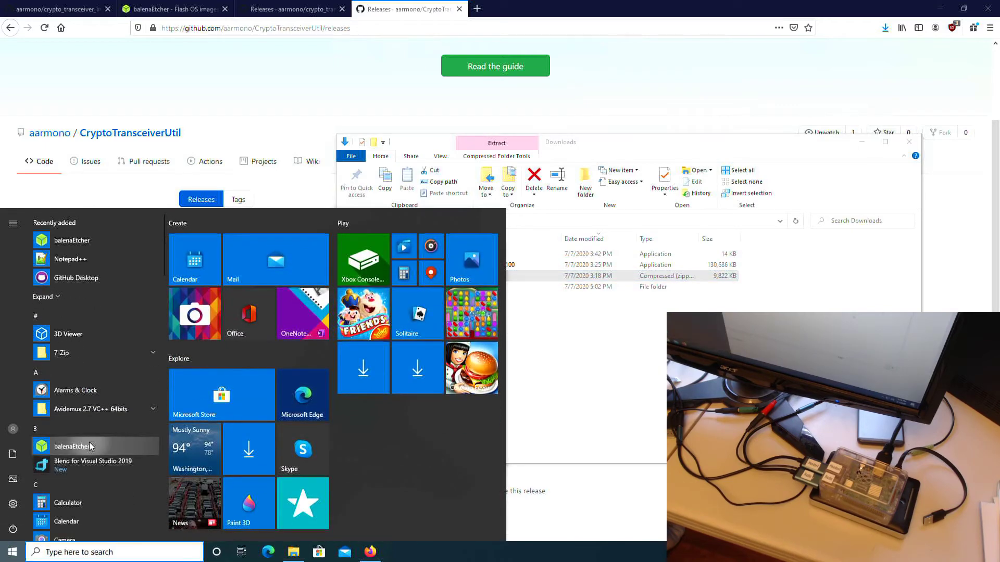
{"action": "left_click", "coordinate": [91, 446]}
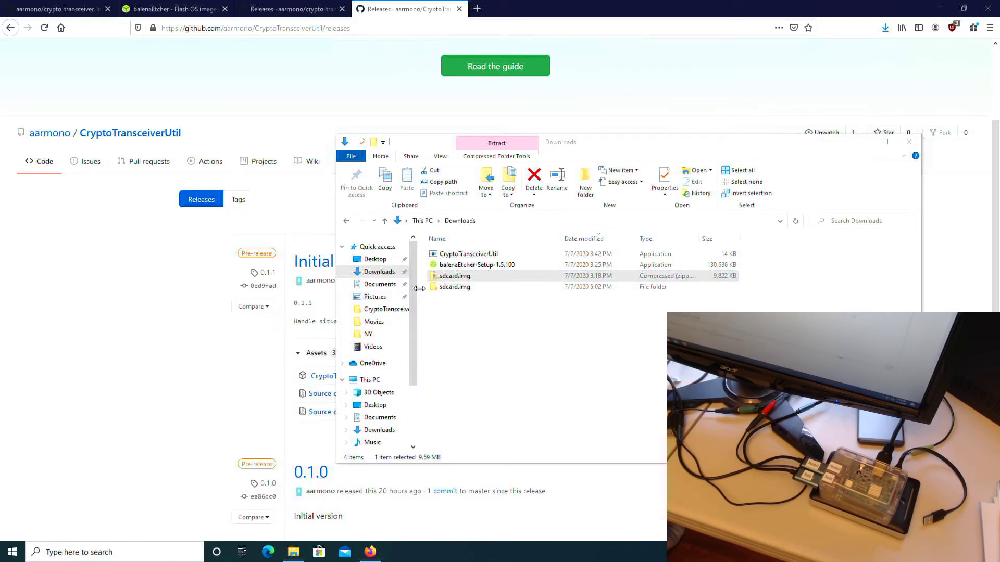
{"action": "left_click", "coordinate": [369, 299]}
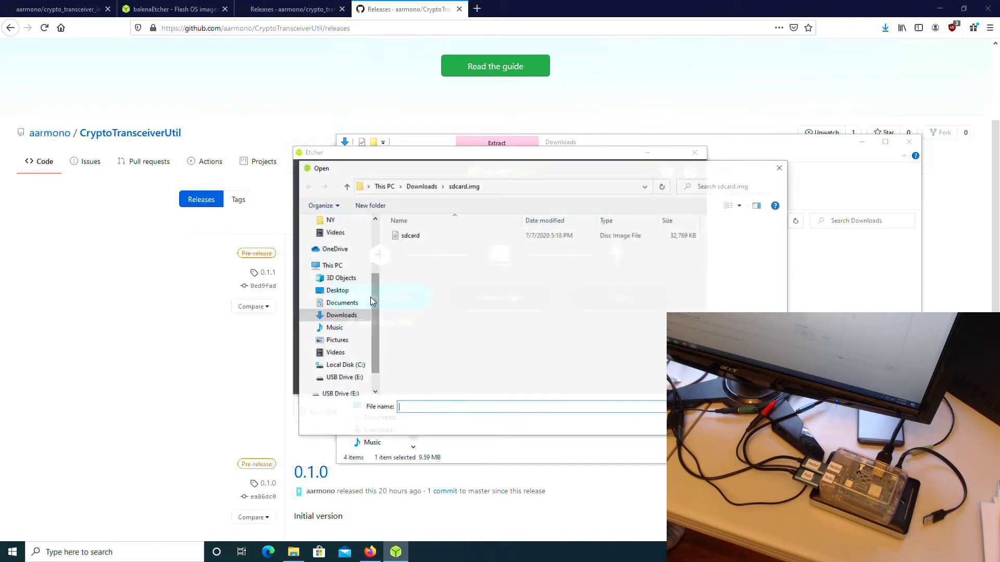
{"action": "double_click", "coordinate": [415, 238]}
Step: Target the 63.9 GB USB device and start flashing, approving the elevation prompt
{"action": "left_click", "coordinate": [501, 295]}
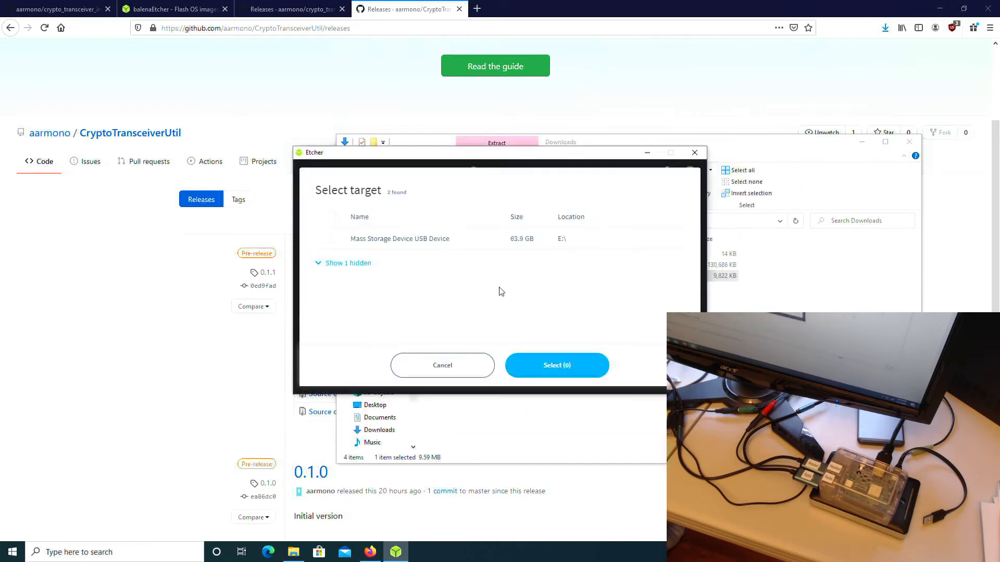
{"action": "left_click", "coordinate": [332, 241]}
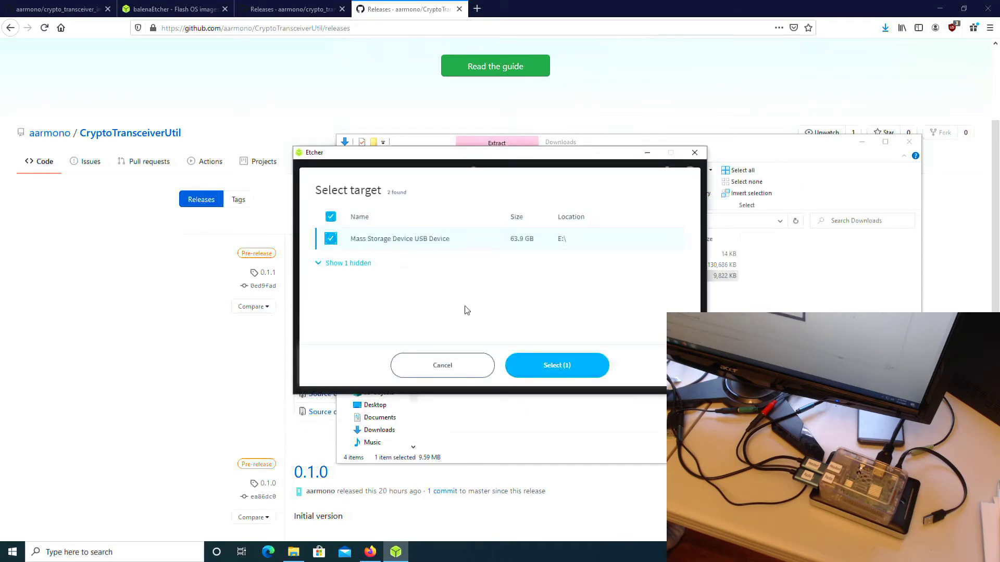
{"action": "left_click", "coordinate": [555, 366]}
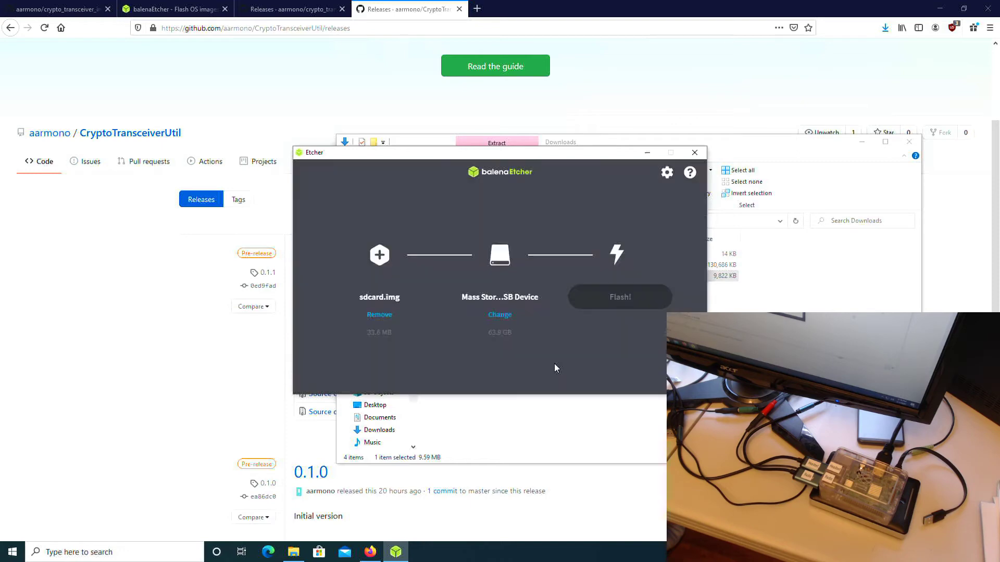
{"action": "left_click", "coordinate": [613, 291]}
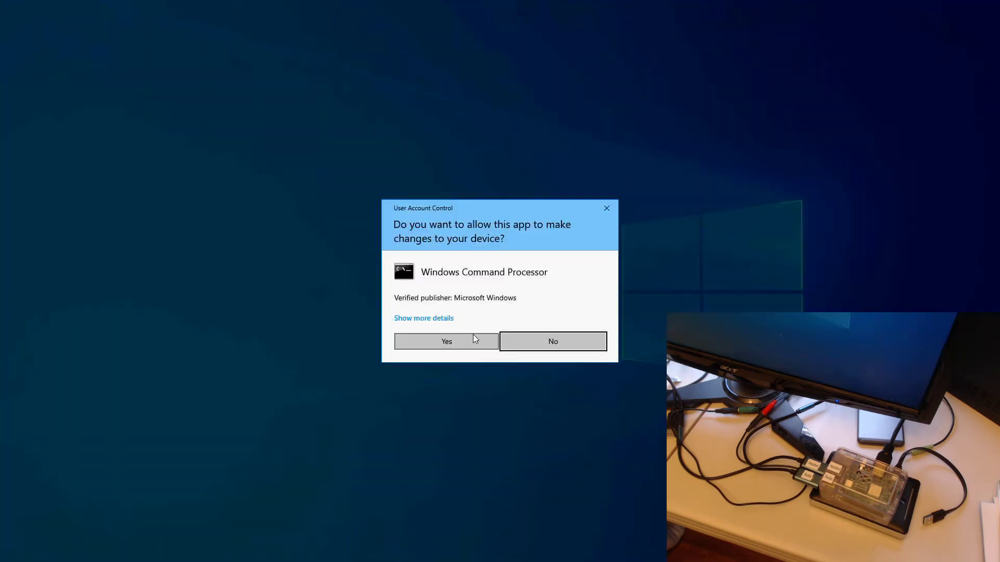
{"action": "left_click", "coordinate": [454, 341]}
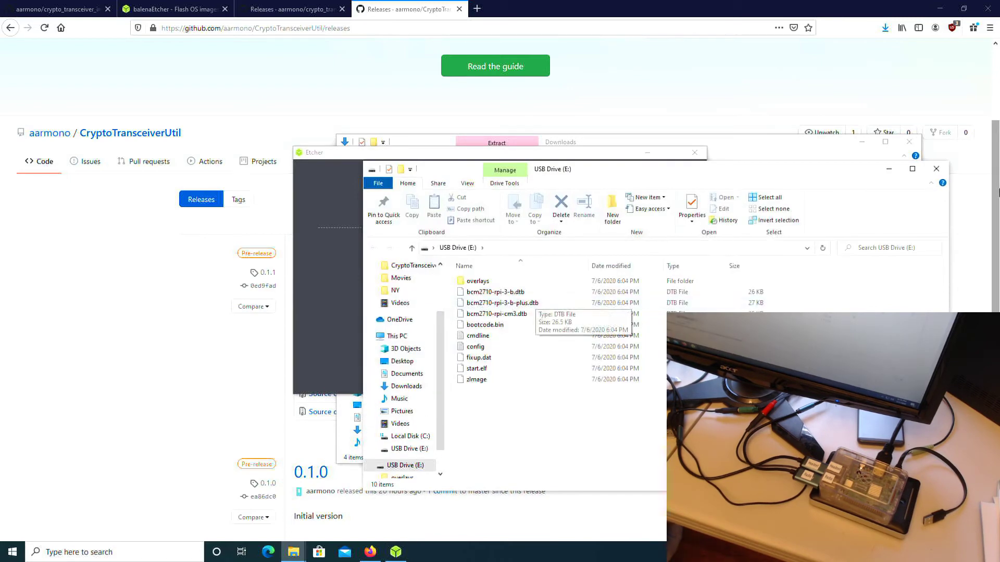
Step: Close the flashed drive's window and launch CryptoTransceiverUtil from Downloads
{"action": "left_click", "coordinate": [937, 171]}
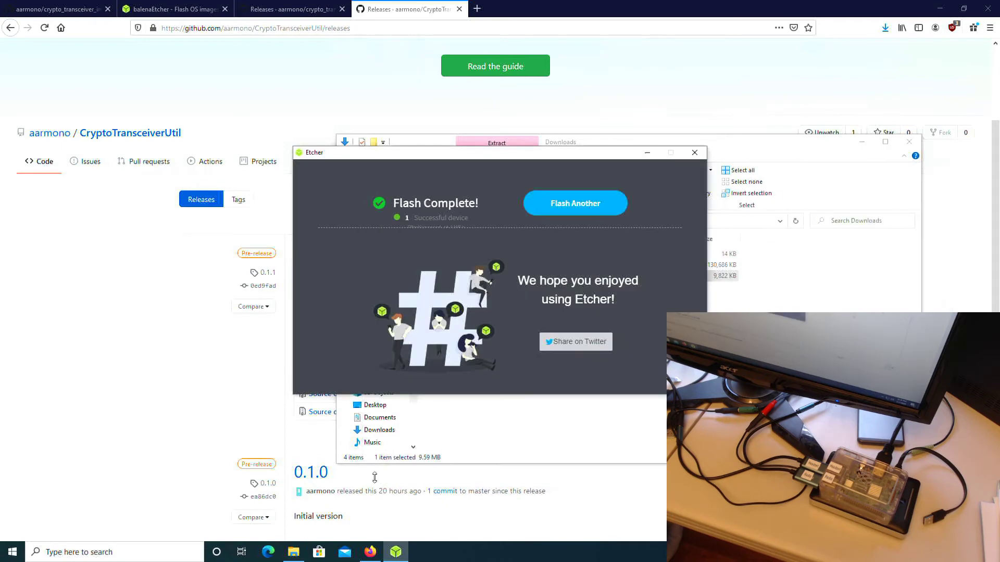
{"action": "left_click", "coordinate": [295, 552]}
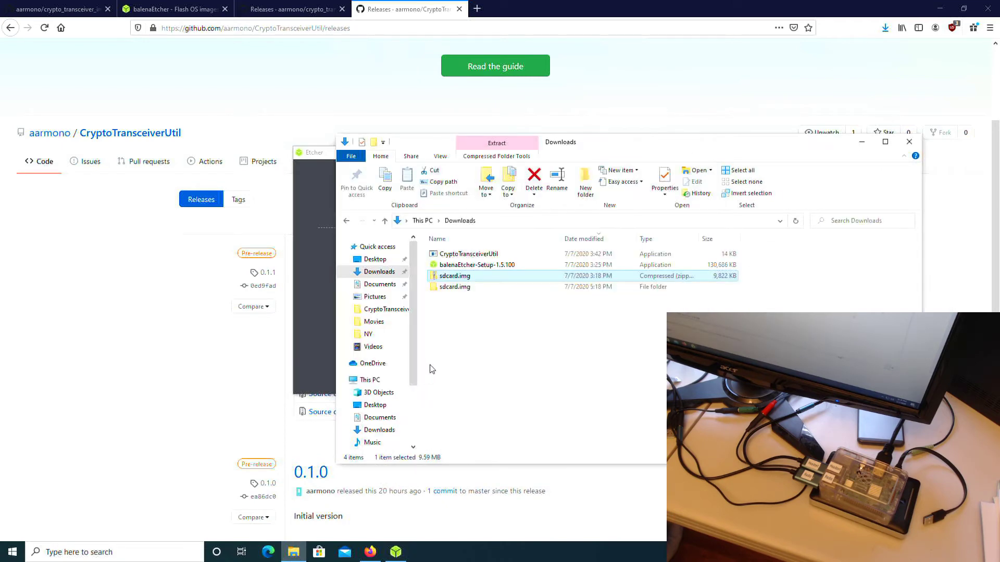
{"action": "left_click", "coordinate": [475, 255]}
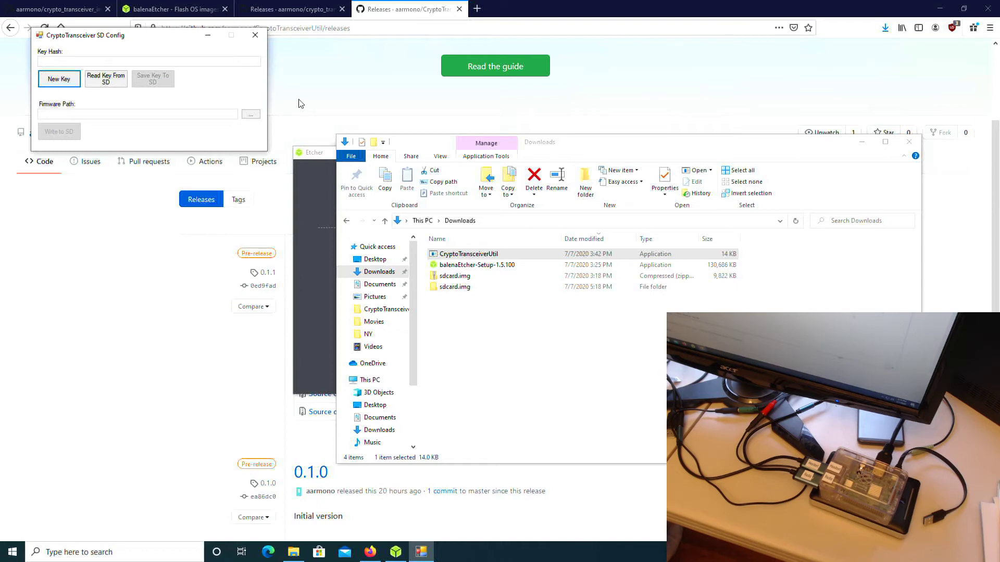
Step: Generate a new key hash and save it to USB Drive (E:)
{"action": "left_click", "coordinate": [58, 82]}
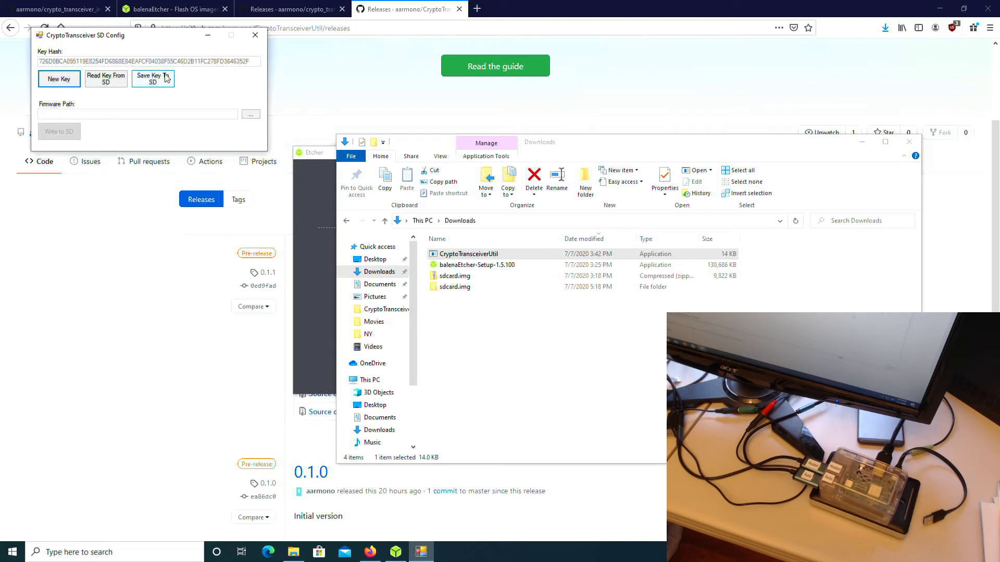
{"action": "left_click", "coordinate": [166, 77]}
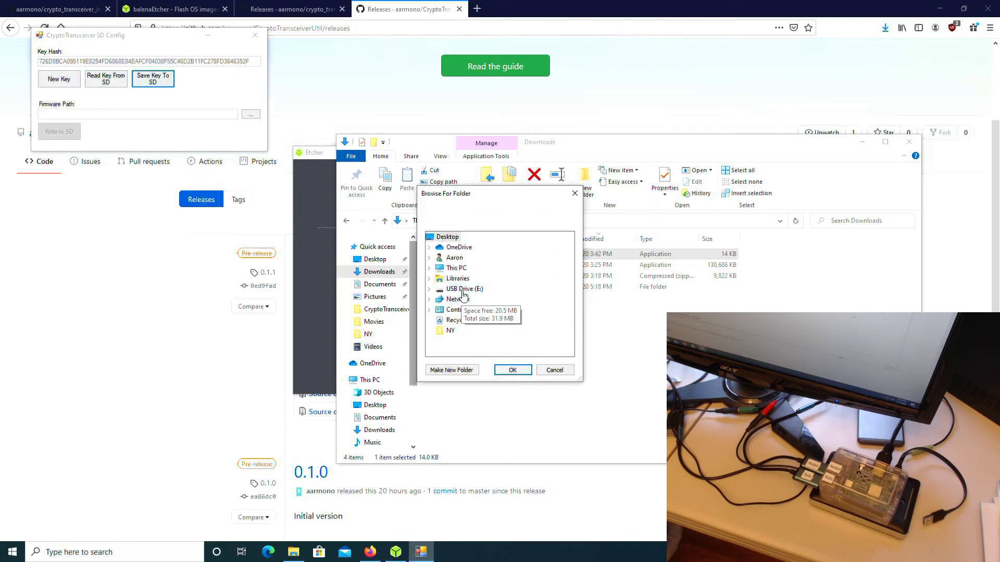
{"action": "left_click", "coordinate": [463, 291]}
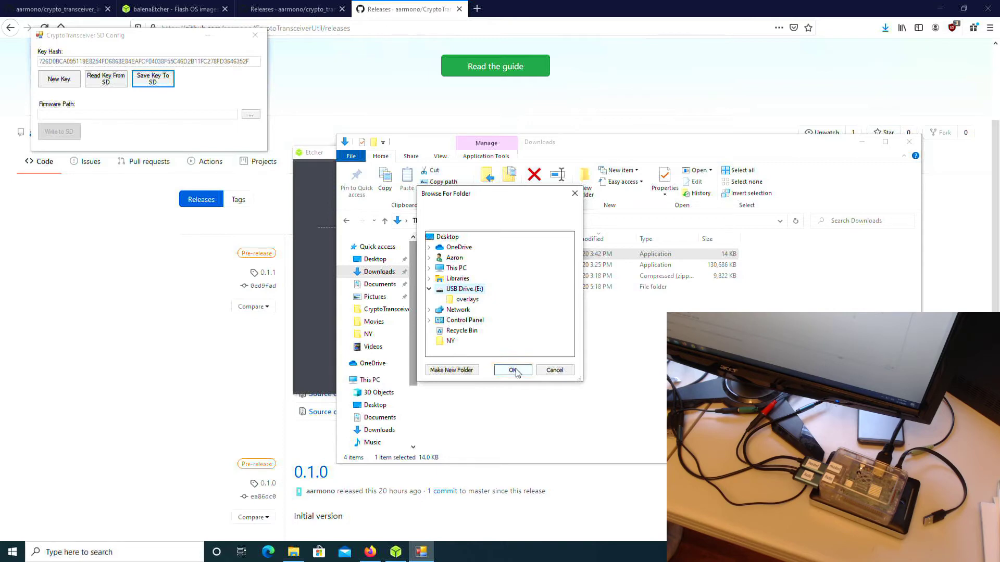
{"action": "left_click", "coordinate": [513, 370]}
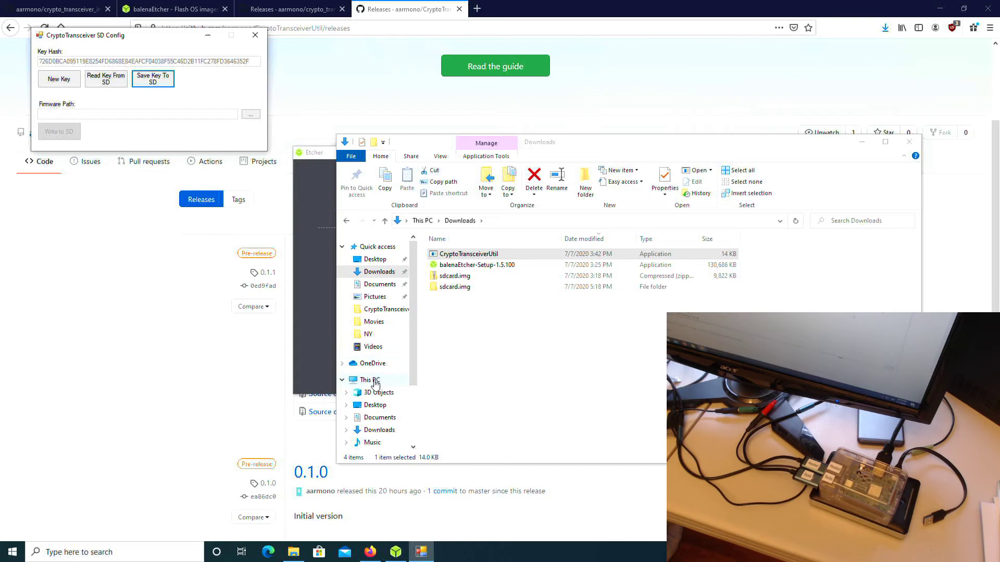
Step: Safely eject USB Drive (E:)
{"action": "scroll", "coordinate": [375, 388], "scroll_direction": "down", "scroll_amount": 2}
{"action": "right_click", "coordinate": [382, 423]}
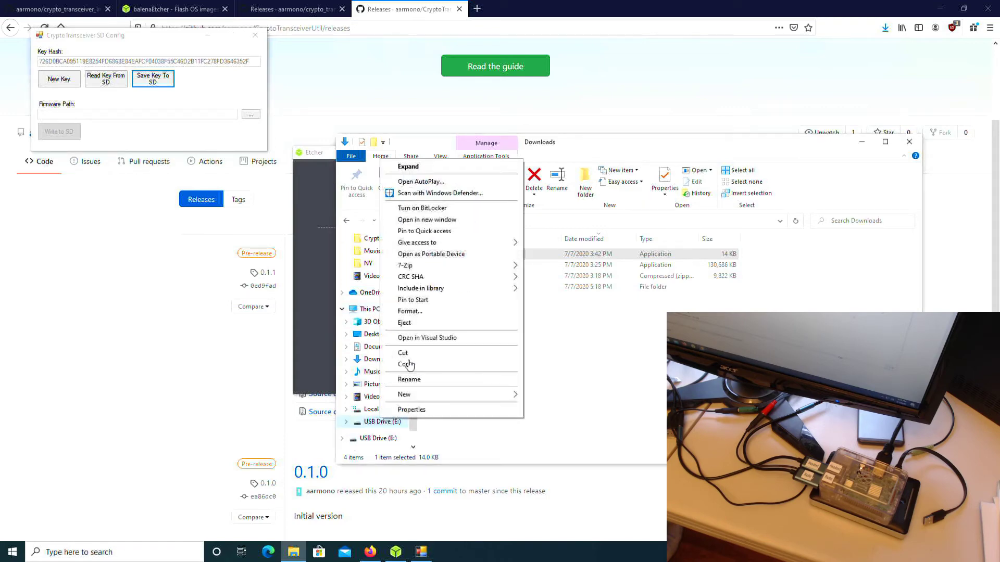
{"action": "left_click", "coordinate": [418, 328]}
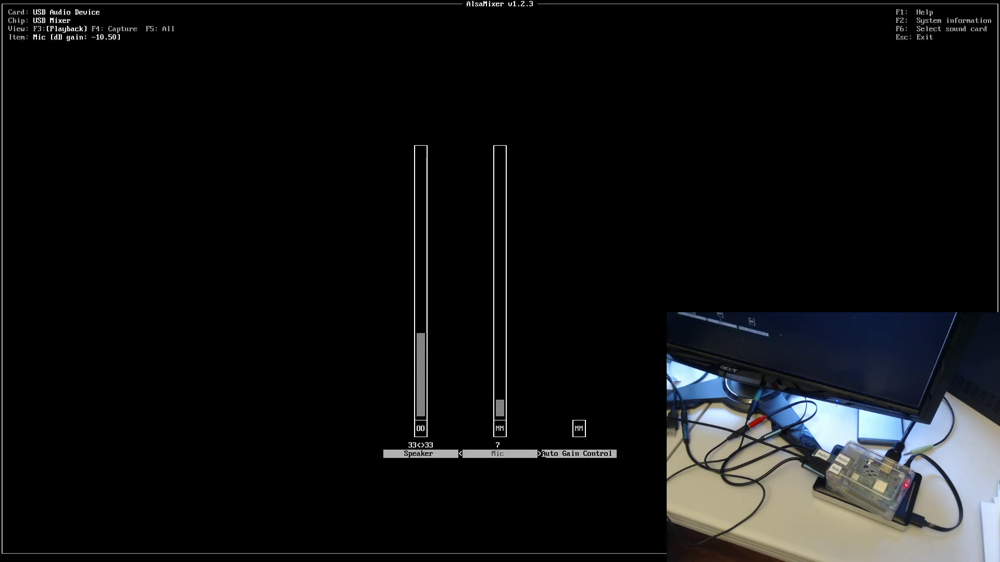
Step: Raise Mic to 57 (0 dB) and Speaker from 33 to 55
{"action": "key", "text": "Up"}
{"action": "key", "text": "Up"}
{"action": "key", "text": "Up"}
{"action": "key", "text": "Up"}
{"action": "key", "text": "Up"}
{"action": "key", "text": "Up"}
{"action": "key", "text": "Up"}
{"action": "key", "text": "Up"}
{"action": "key", "text": "Up"}
{"action": "key", "text": "Up"}
{"action": "key", "text": "Up"}
{"action": "key", "text": "Up"}
{"action": "key", "text": "Up"}
{"action": "key", "text": "Up"}
{"action": "key", "text": "Left"}
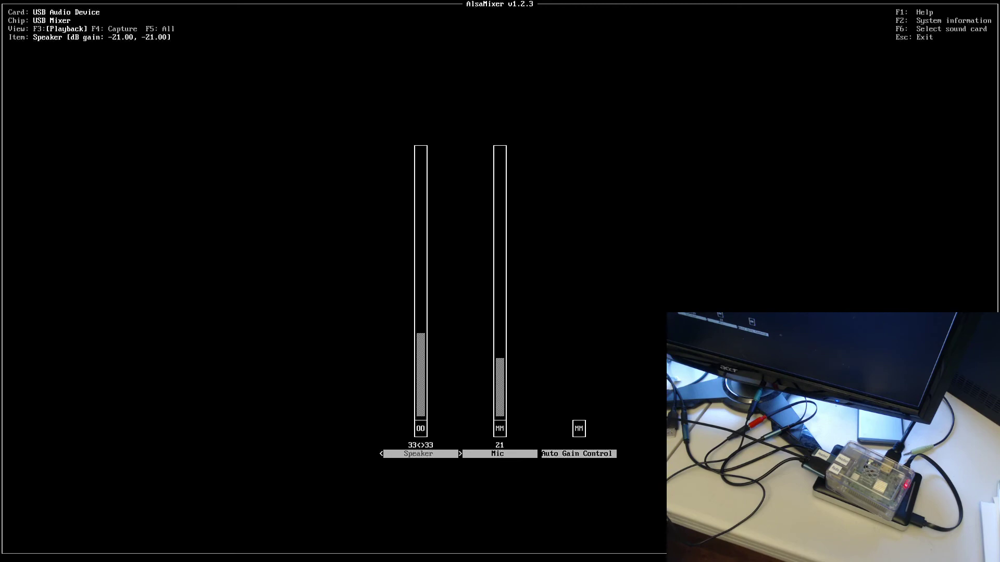
{"action": "key", "text": "Right"}
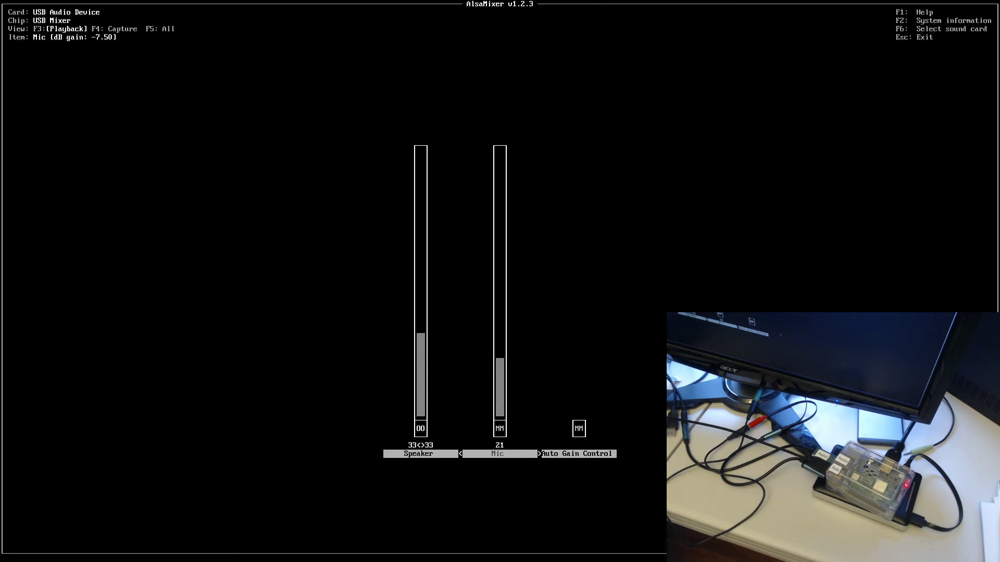
{"action": "key", "text": "Left"}
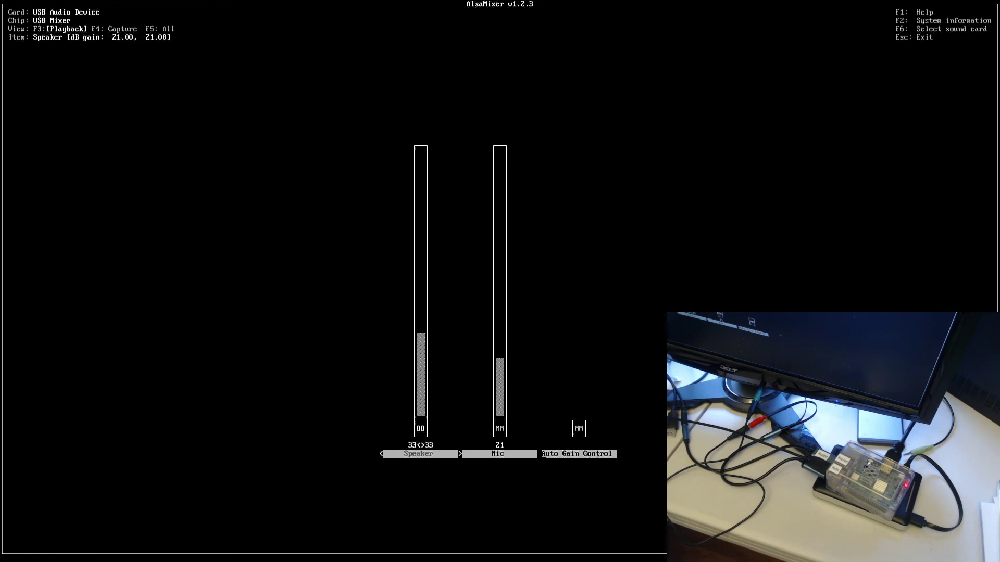
{"action": "key", "text": "Right"}
{"action": "key", "text": "Up"}
{"action": "key", "text": "Up"}
{"action": "key", "text": "Up"}
{"action": "key", "text": "Up"}
{"action": "key", "text": "Up"}
{"action": "key", "text": "Up"}
{"action": "key", "text": "Up"}
{"action": "key", "text": "Up"}
{"action": "key", "text": "Up"}
{"action": "key", "text": "Up"}
{"action": "key", "text": "Up"}
{"action": "key", "text": "Up"}
{"action": "key", "text": "Up"}
{"action": "key", "text": "Up"}
{"action": "key", "text": "Up"}
{"action": "key", "text": "Up"}
{"action": "key", "text": "Up"}
{"action": "key", "text": "Up"}
{"action": "key", "text": "Up"}
{"action": "key", "text": "Up"}
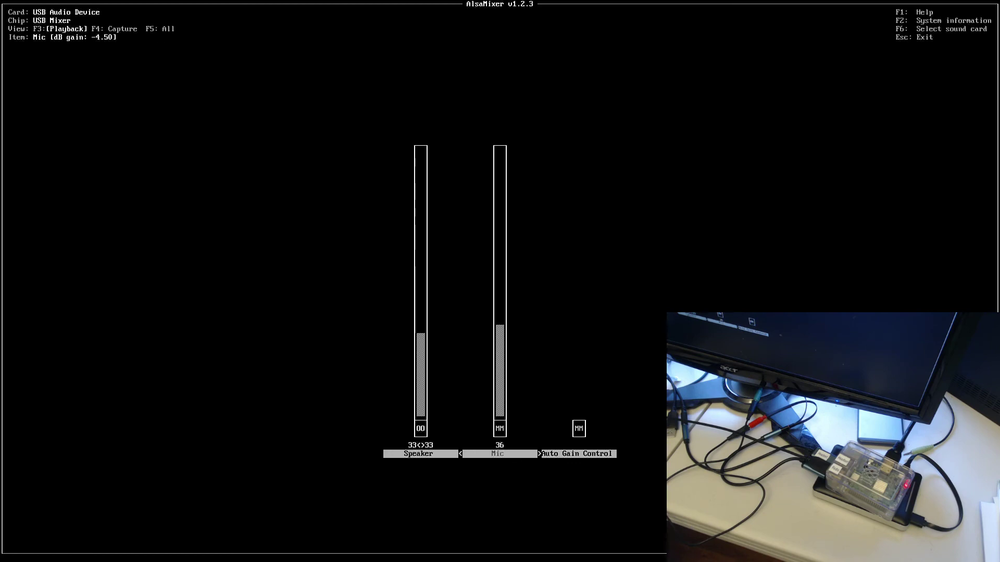
{"action": "key", "text": "Up"}
{"action": "key", "text": "Up"}
{"action": "key", "text": "Up"}
{"action": "key", "text": "Up"}
{"action": "key", "text": "Up"}
{"action": "key", "text": "Up"}
{"action": "key", "text": "Up"}
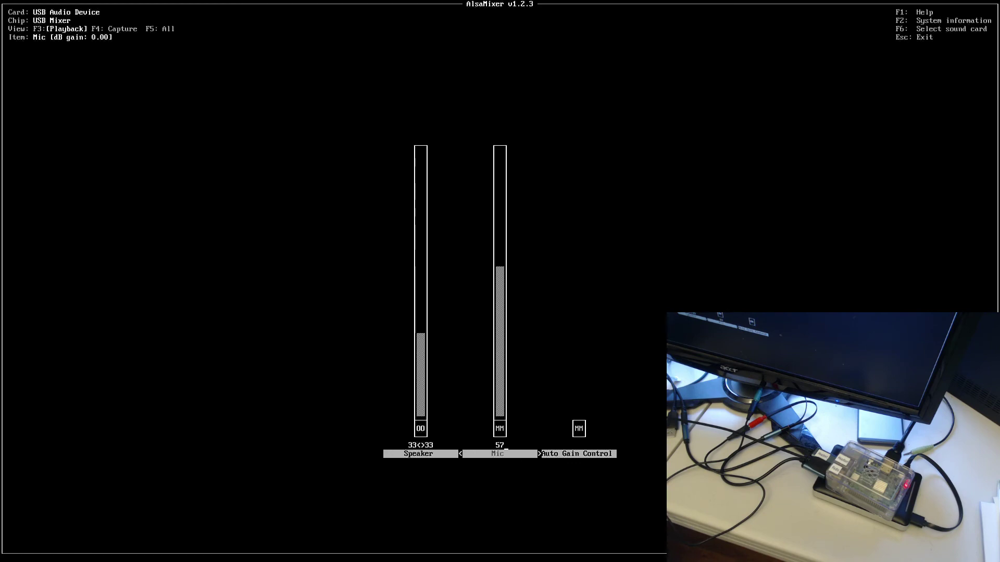
{"action": "key", "text": "Left"}
{"action": "key", "text": "Up"}
{"action": "key", "text": "Up"}
{"action": "key", "text": "Up"}
{"action": "key", "text": "Up"}
{"action": "key", "text": "Up"}
{"action": "key", "text": "Up"}
{"action": "key", "text": "Up"}
{"action": "key", "text": "Up"}
{"action": "key", "text": "Up"}
{"action": "key", "text": "Up"}
{"action": "key", "text": "Up"}
{"action": "key", "text": "Up"}
{"action": "key", "text": "Up"}
{"action": "key", "text": "Up"}
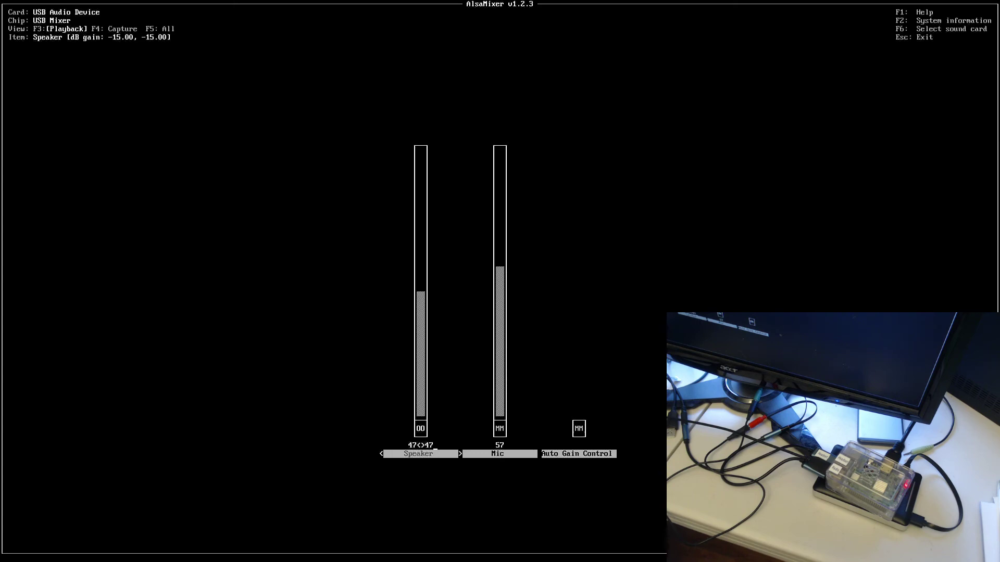
{"action": "key", "text": "Up"}
{"action": "key", "text": "Up"}
{"action": "key", "text": "Up"}
{"action": "key", "text": "Up"}
{"action": "key", "text": "Up"}
{"action": "key", "text": "Up"}
{"action": "key", "text": "Up"}
{"action": "key", "text": "Up"}
{"action": "key", "text": "Up"}
{"action": "key", "text": "Up"}
{"action": "key", "text": "Up"}
{"action": "key", "text": "Up"}
{"action": "key", "text": "Up"}
Step: Push Mic up to 79 and Speaker up to 75
{"action": "key", "text": "Right"}
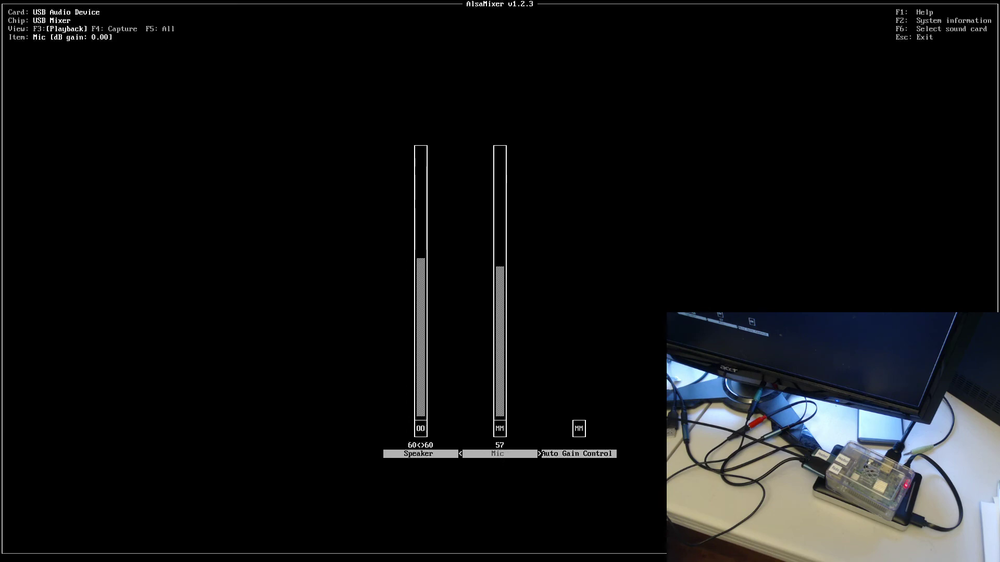
{"action": "key", "text": "Up"}
{"action": "key", "text": "Left"}
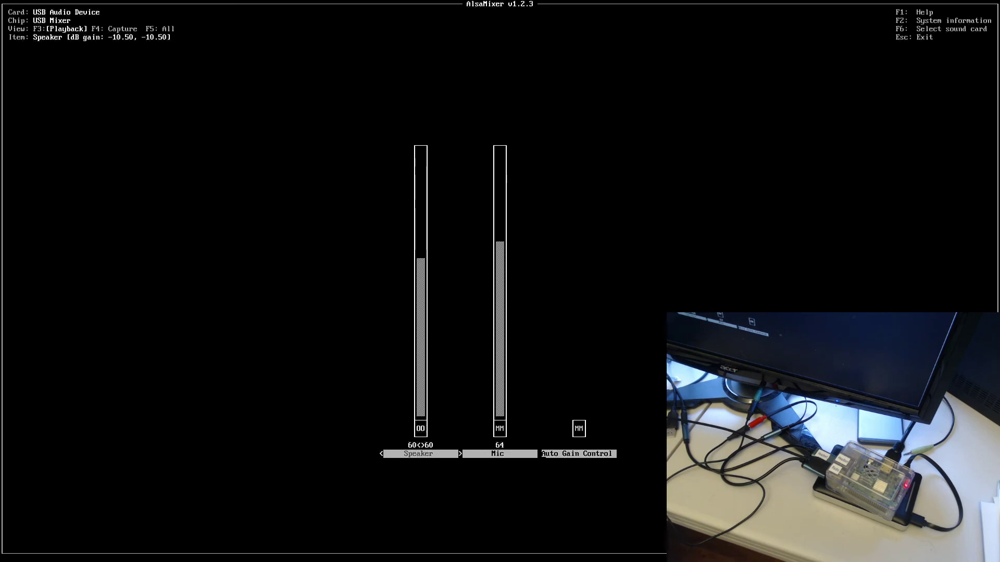
{"action": "key", "text": "Right"}
{"action": "key", "text": "Up"}
{"action": "key", "text": "Up"}
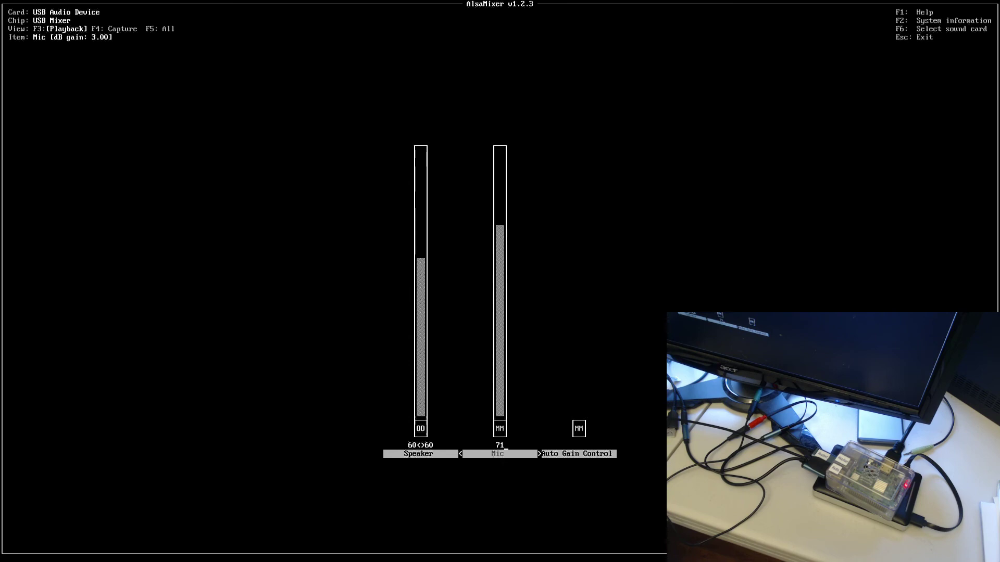
{"action": "key", "text": "Left"}
{"action": "key", "text": "Up"}
{"action": "key", "text": "Up"}
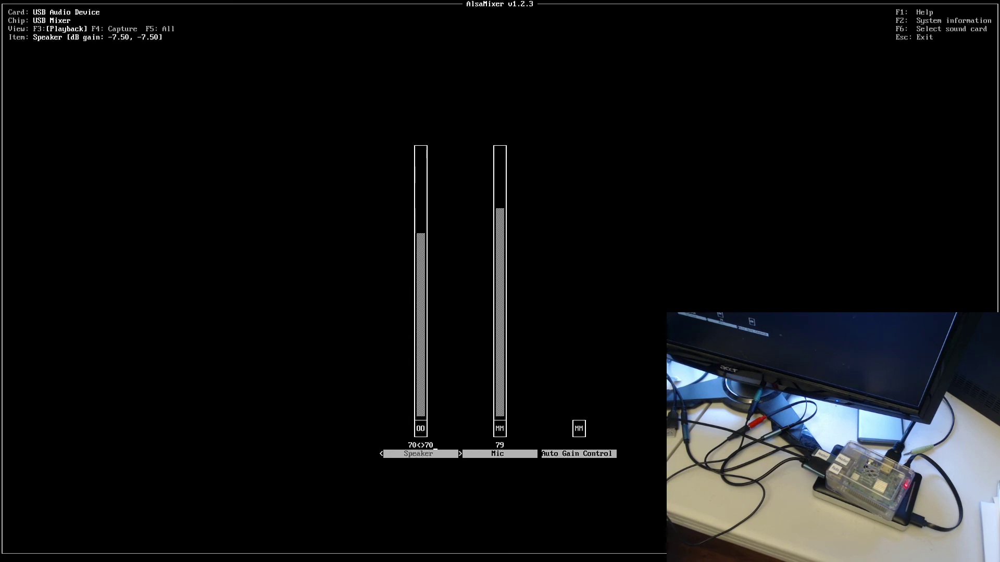
{"action": "key", "text": "Down"}
{"action": "key", "text": "Up"}
{"action": "key", "text": "Up"}
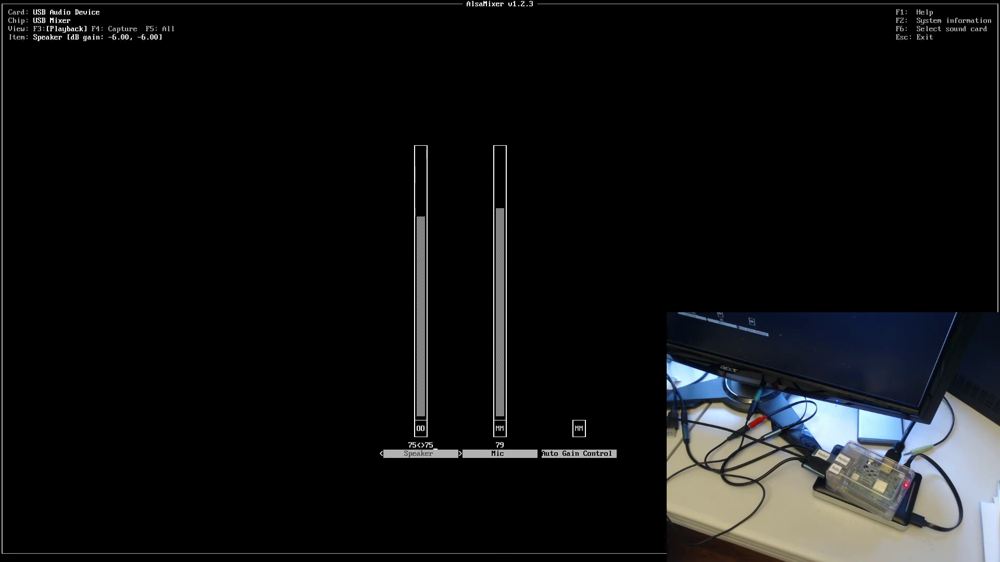